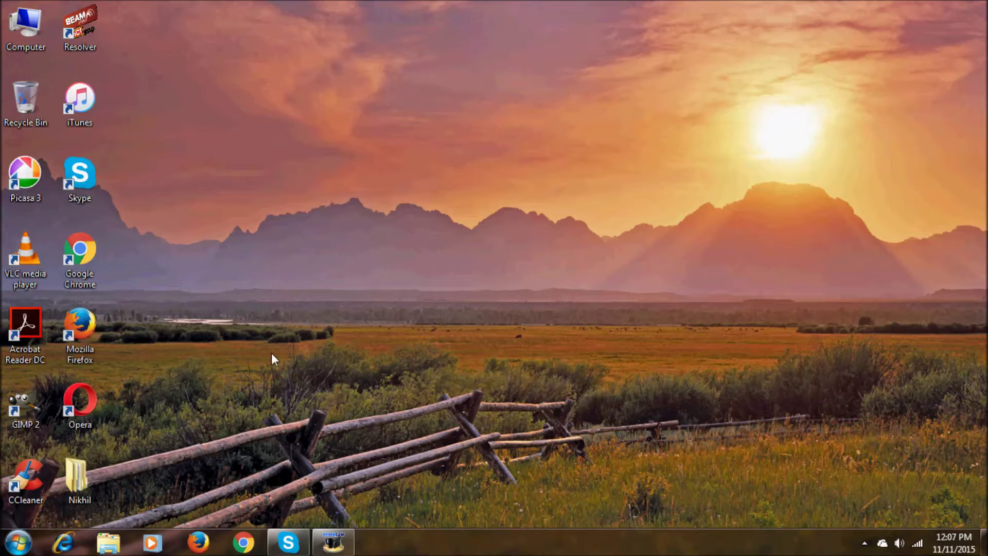
Open a Windows Explorer window showing the Libraries: Documents, Music, Pictures and Videos
{"action": "left_click", "coordinate": [112, 543]}
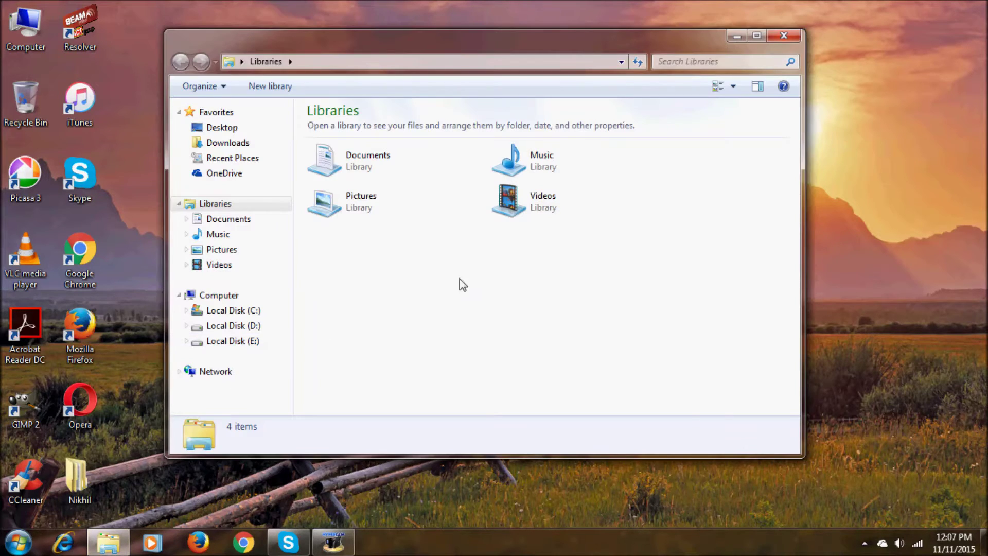
{"action": "mouse_move", "coordinate": [232, 139]}
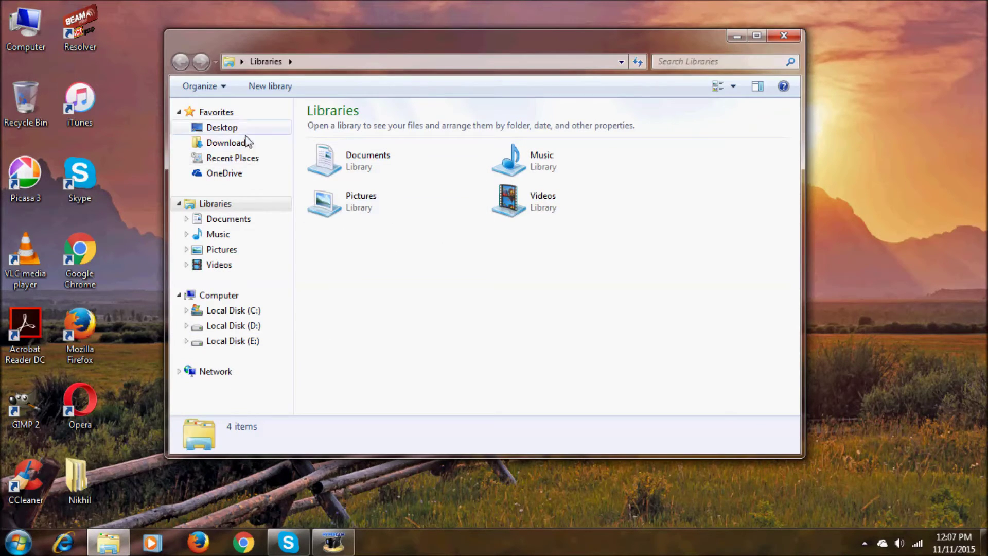
Show the OneDrive folder with its synced Documents, Great Songs, Pictures and Public folders
{"action": "left_click", "coordinate": [223, 173]}
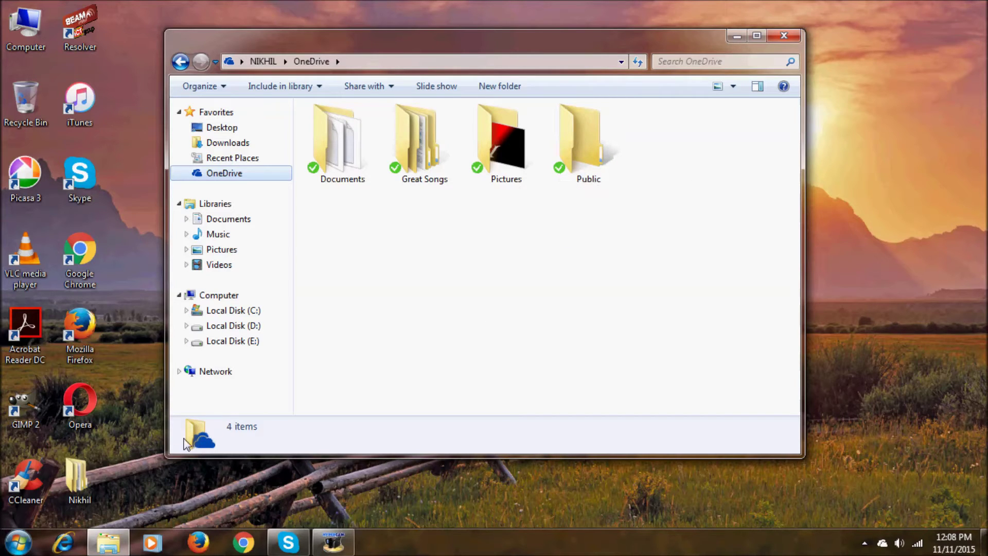
Copy the Nikhil Tech PNG from the Pictures library and paste it into the OneDrive folder
{"action": "left_click", "coordinate": [222, 249]}
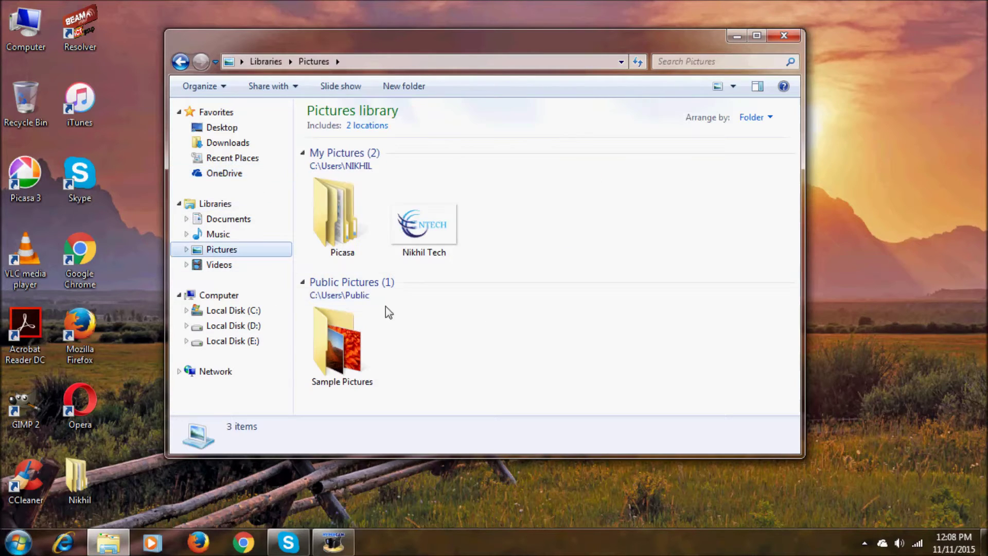
{"action": "left_click", "coordinate": [424, 225]}
{"action": "right_click", "coordinate": [424, 224]}
{"action": "left_click", "coordinate": [459, 407]}
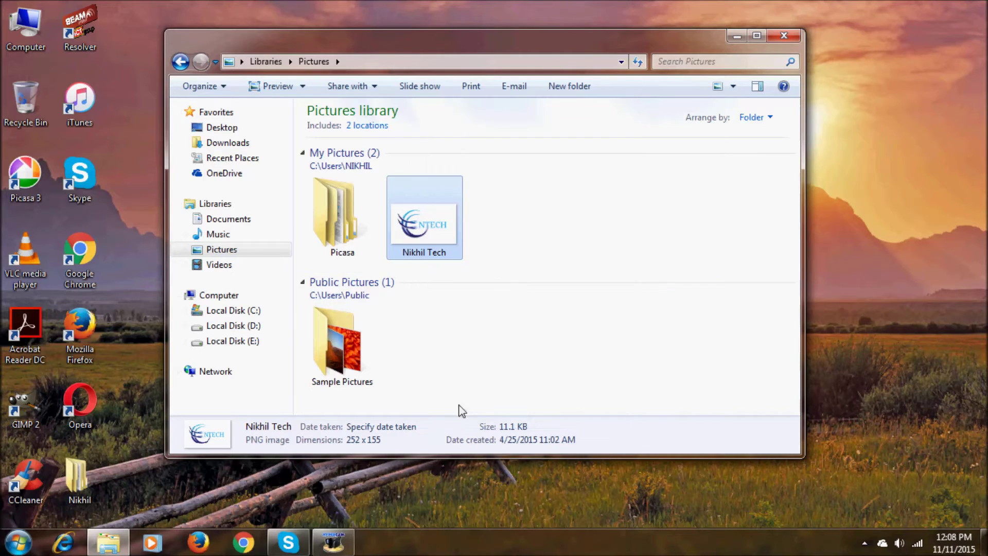
{"action": "left_click", "coordinate": [224, 173]}
{"action": "right_click", "coordinate": [552, 286]}
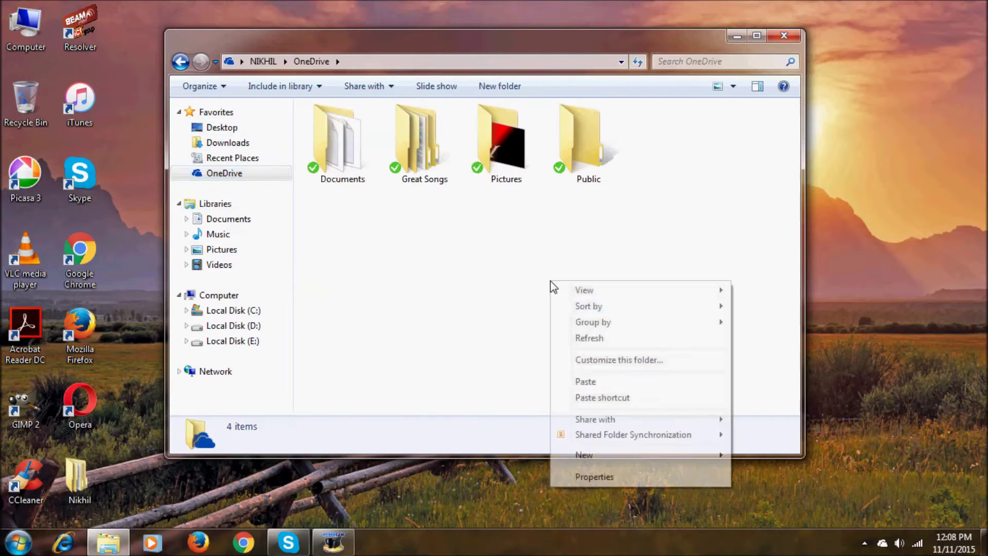
{"action": "left_click", "coordinate": [585, 381]}
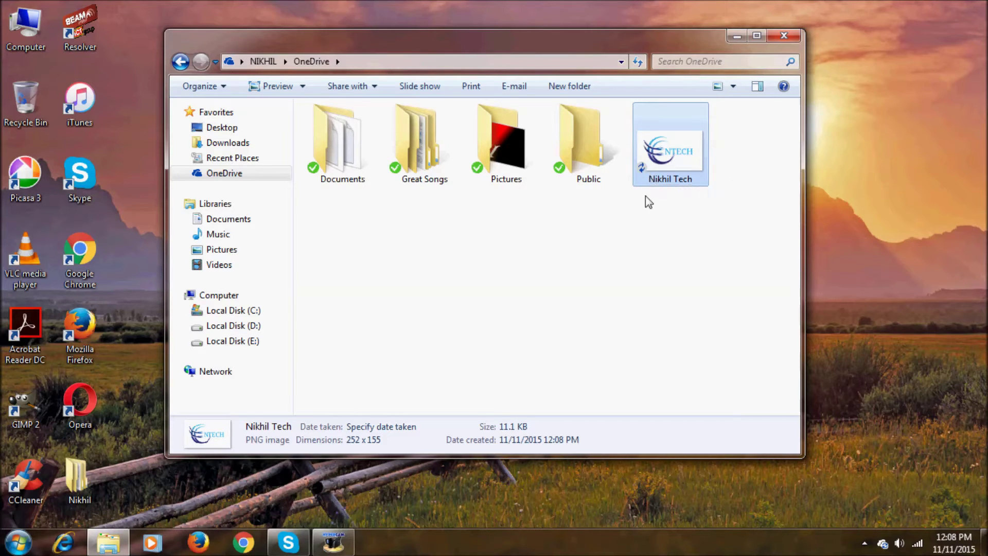
{"action": "left_click", "coordinate": [642, 230]}
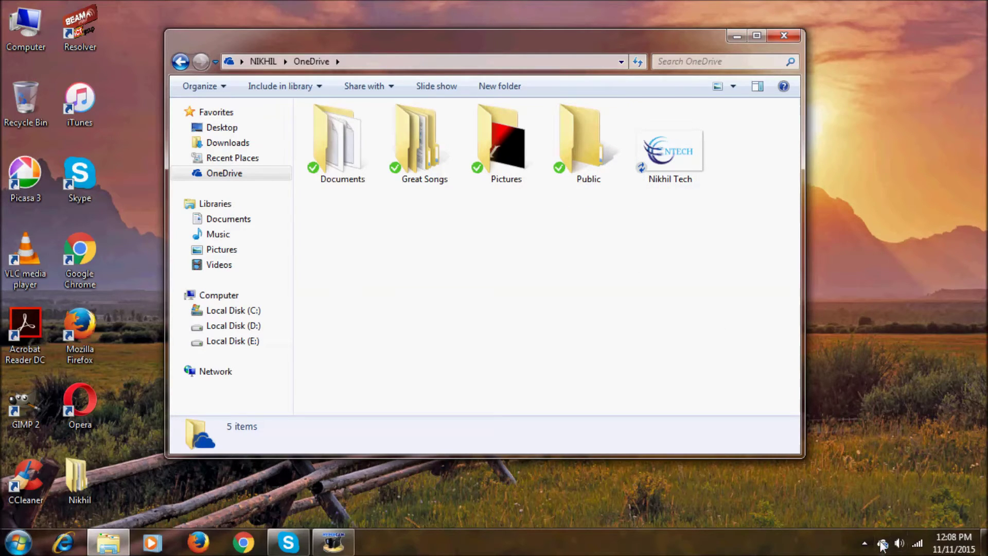
{"action": "mouse_move", "coordinate": [882, 542]}
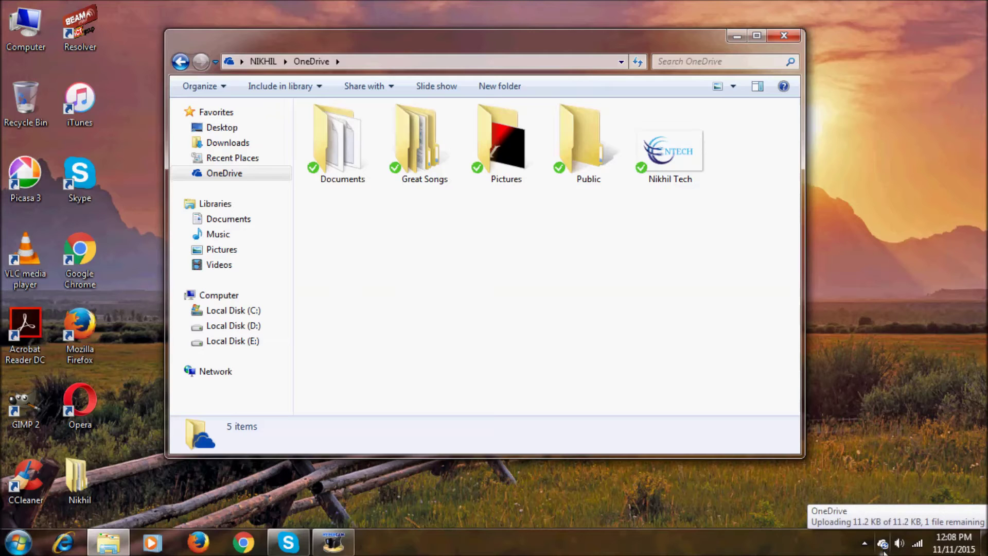
Check the Nikhil Tech upload progress from the OneDrive tray icon, then open the OneDrive folder
{"action": "left_click", "coordinate": [884, 545]}
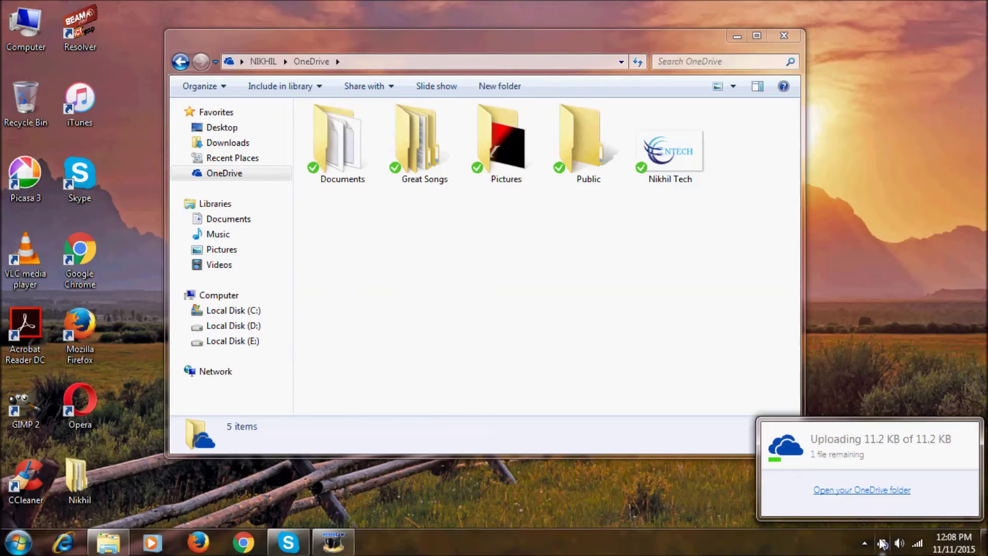
{"action": "left_click", "coordinate": [861, 489]}
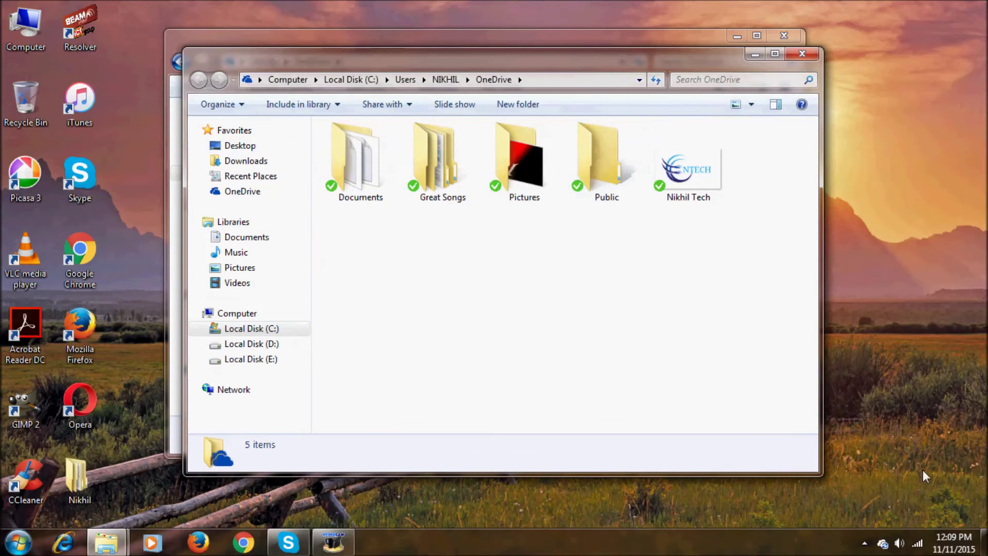
{"action": "left_click", "coordinate": [887, 543]}
Open OneDrive Settings from the tray icon's right-click menu
{"action": "right_click", "coordinate": [887, 542]}
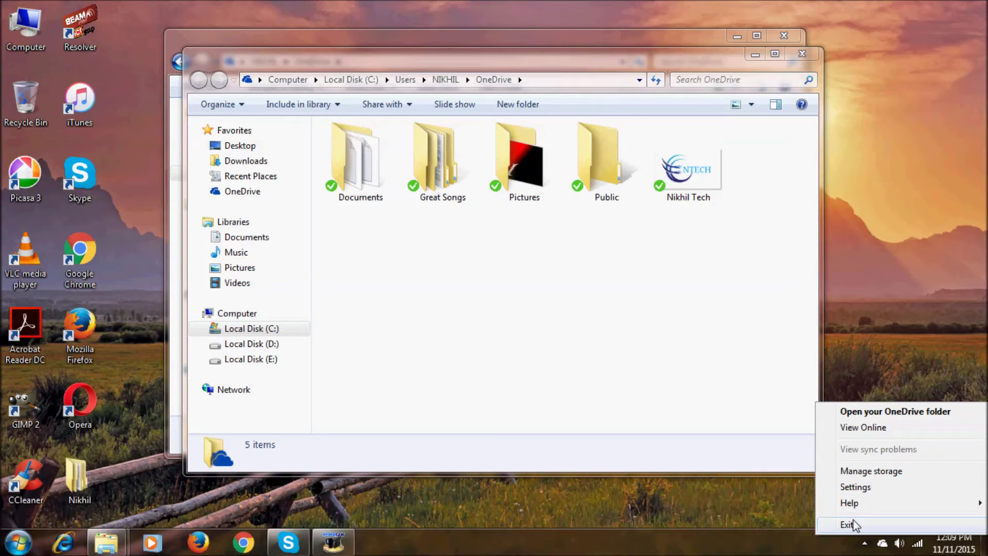
{"action": "left_click", "coordinate": [857, 486]}
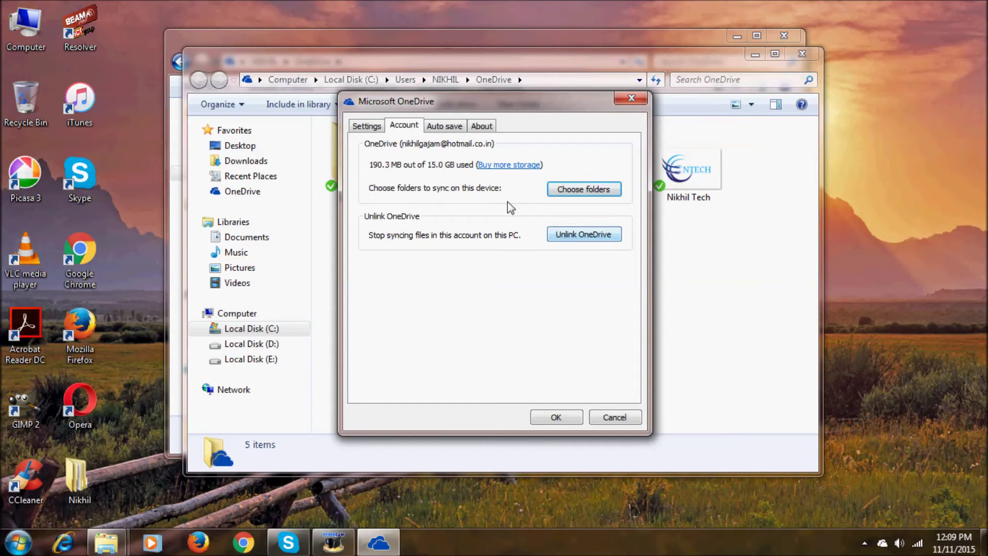
Browse OneDrive's Settings, Auto save and About tabs, ending on the version information
{"action": "left_click", "coordinate": [378, 137]}
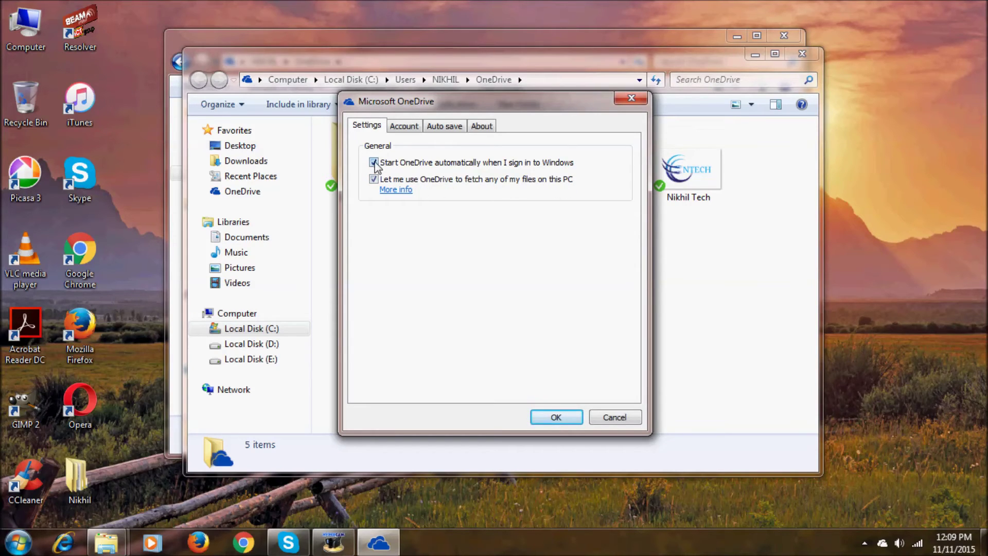
{"action": "left_click", "coordinate": [444, 125]}
{"action": "left_click", "coordinate": [366, 126]}
{"action": "left_click", "coordinate": [444, 127]}
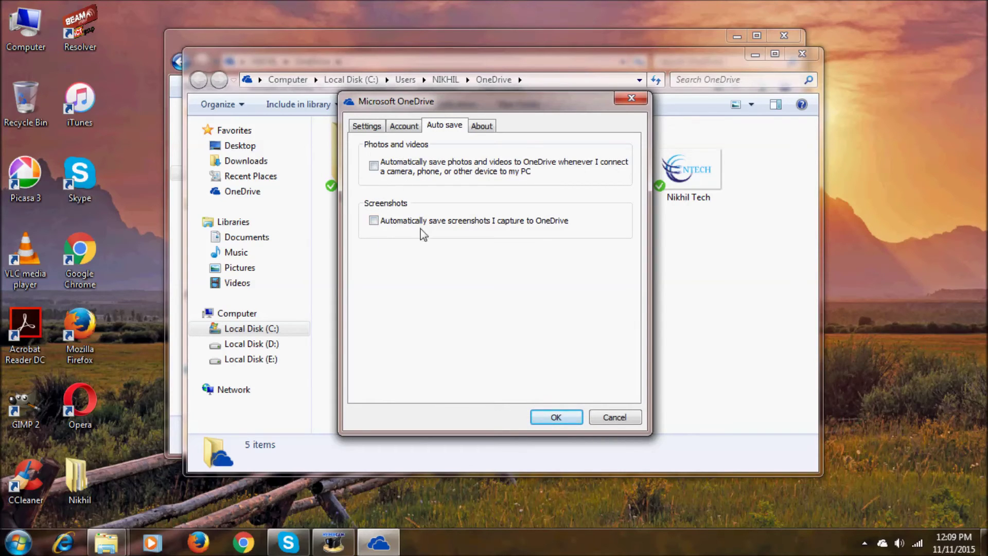
{"action": "left_click", "coordinate": [481, 126]}
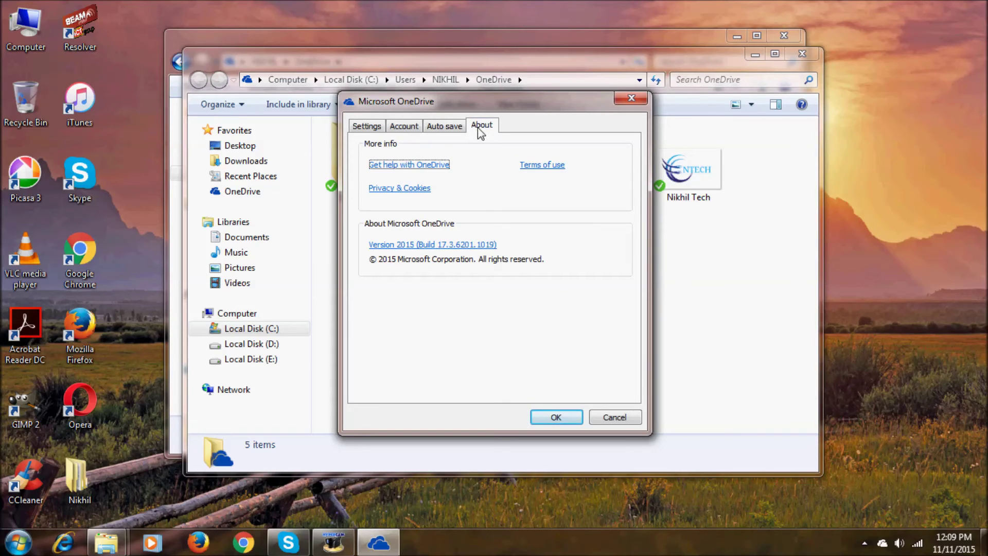